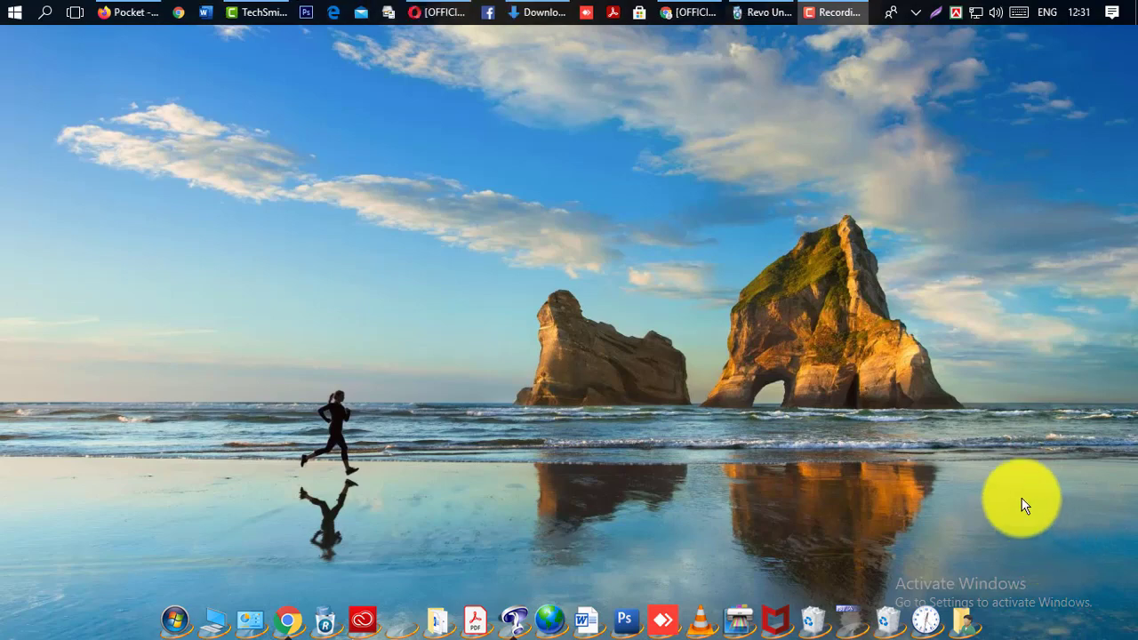
Switch to Chrome and download the Wondershare MirrorGo (Android) installer from the Dr.Fone product page
{"action": "left_click", "coordinate": [678, 13]}
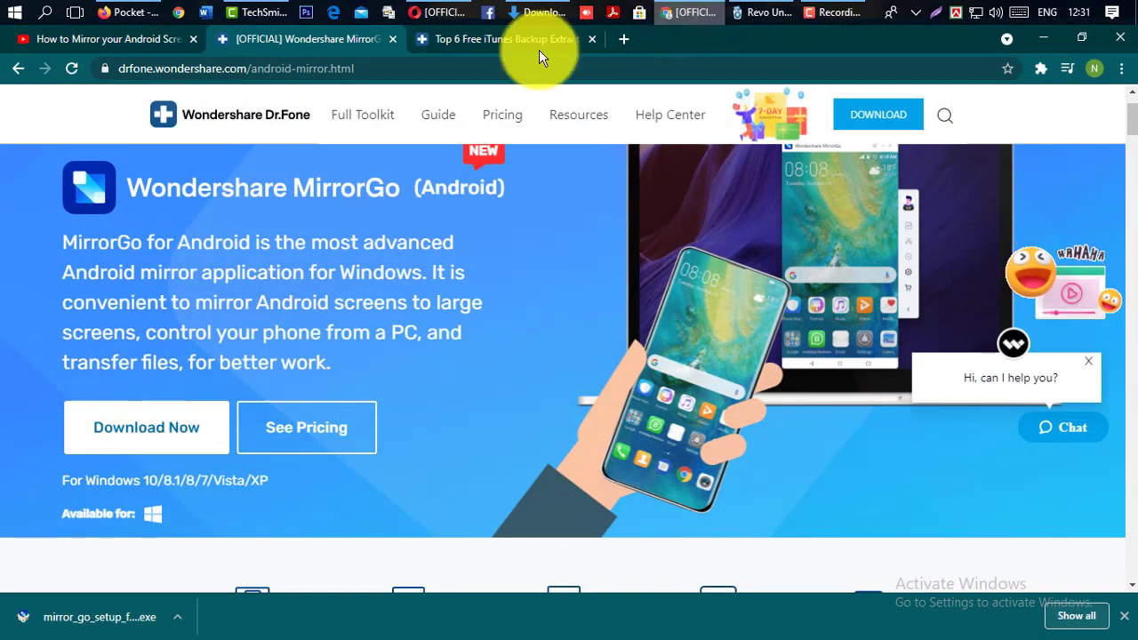
{"action": "scroll", "coordinate": [152, 401], "scroll_direction": "down", "scroll_amount": 1}
{"action": "left_click", "coordinate": [133, 352]}
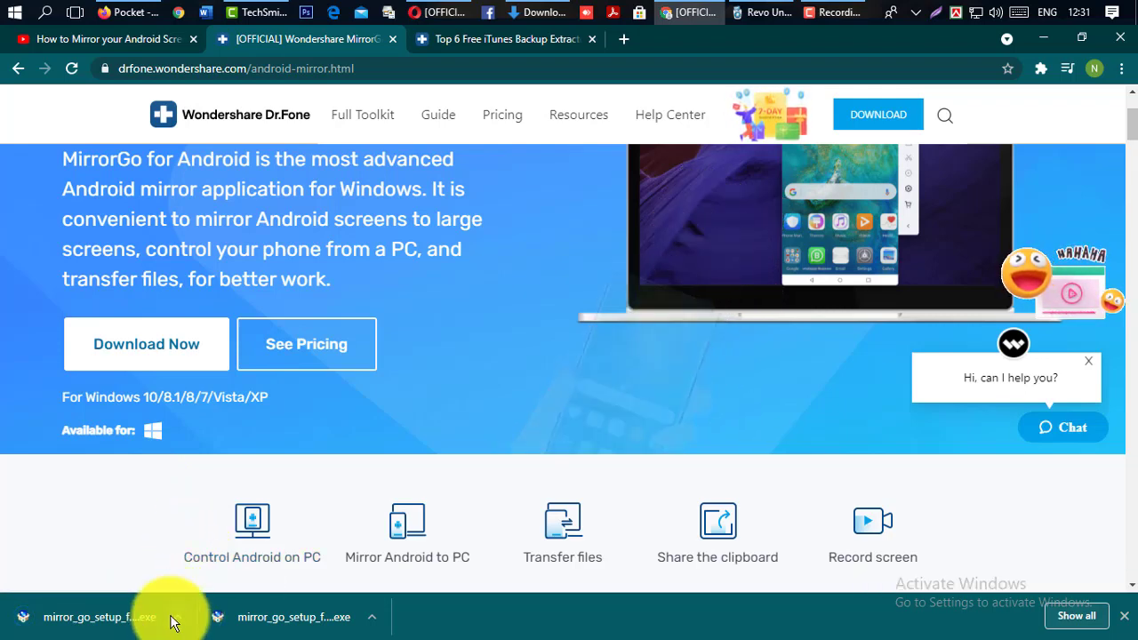
Show the downloaded MirrorGo installer in a maximized Downloads folder and run mirror_go_setup_full8050 (1)
{"action": "right_click", "coordinate": [129, 618]}
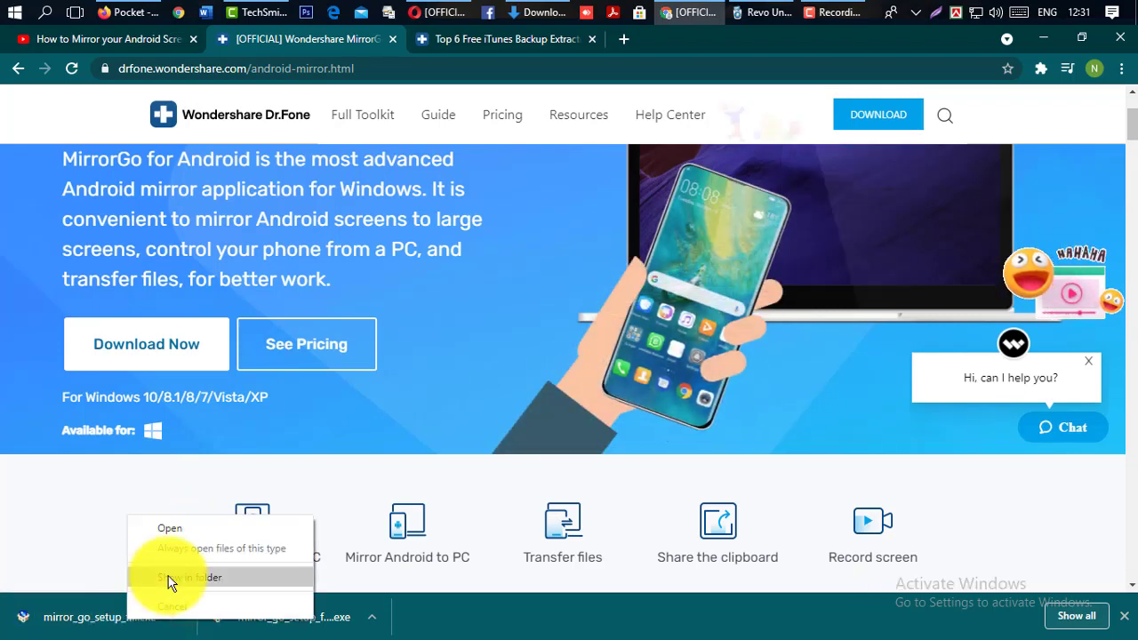
{"action": "left_click", "coordinate": [170, 578]}
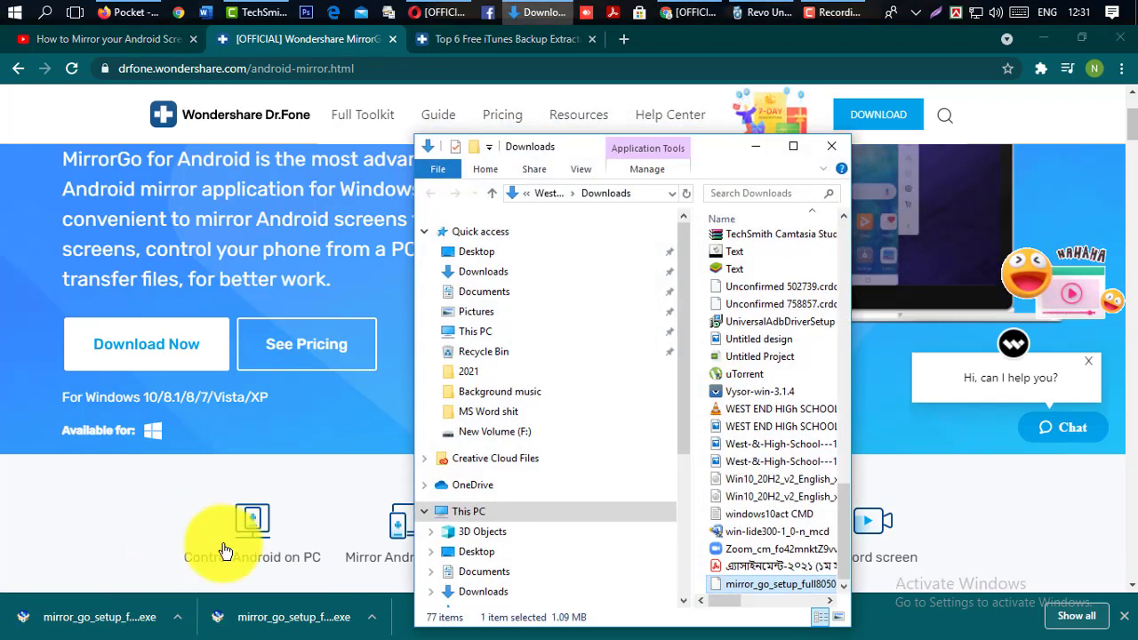
{"action": "left_click", "coordinate": [793, 146]}
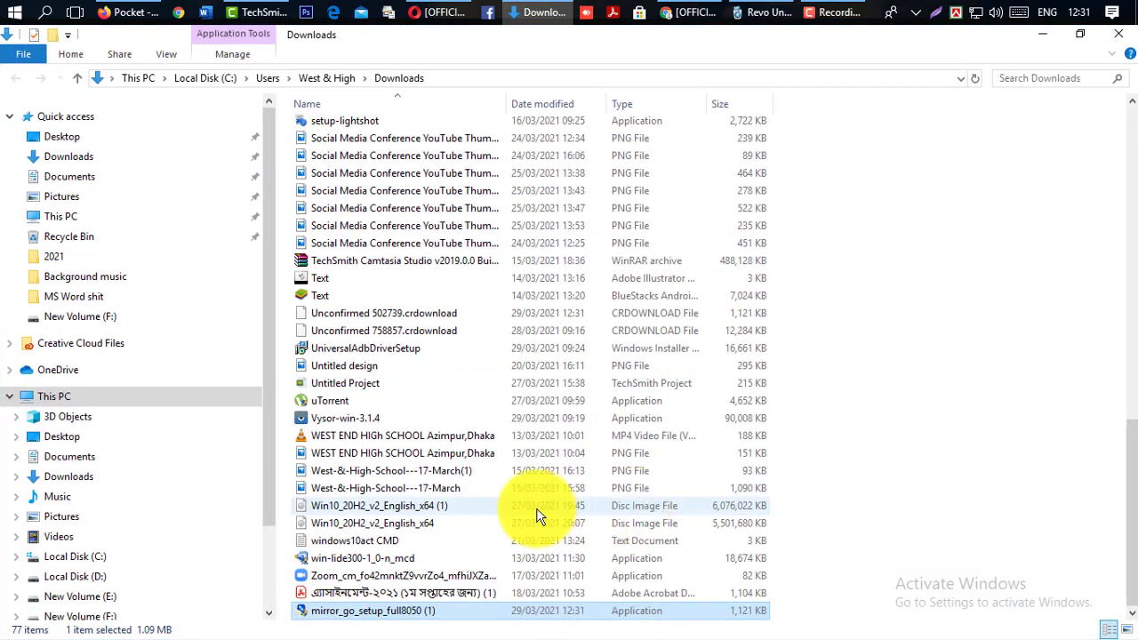
{"action": "double_click", "coordinate": [365, 612]}
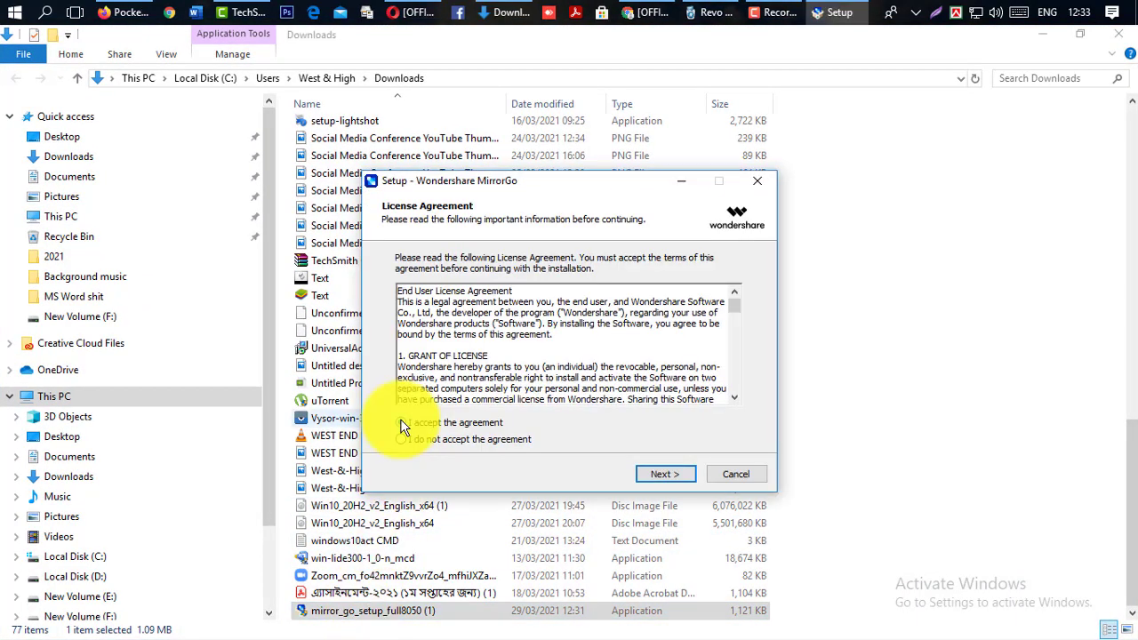
Accept the MirrorGo license agreement and install with the default destination folder and all additional tasks enabled
{"action": "left_click", "coordinate": [401, 423]}
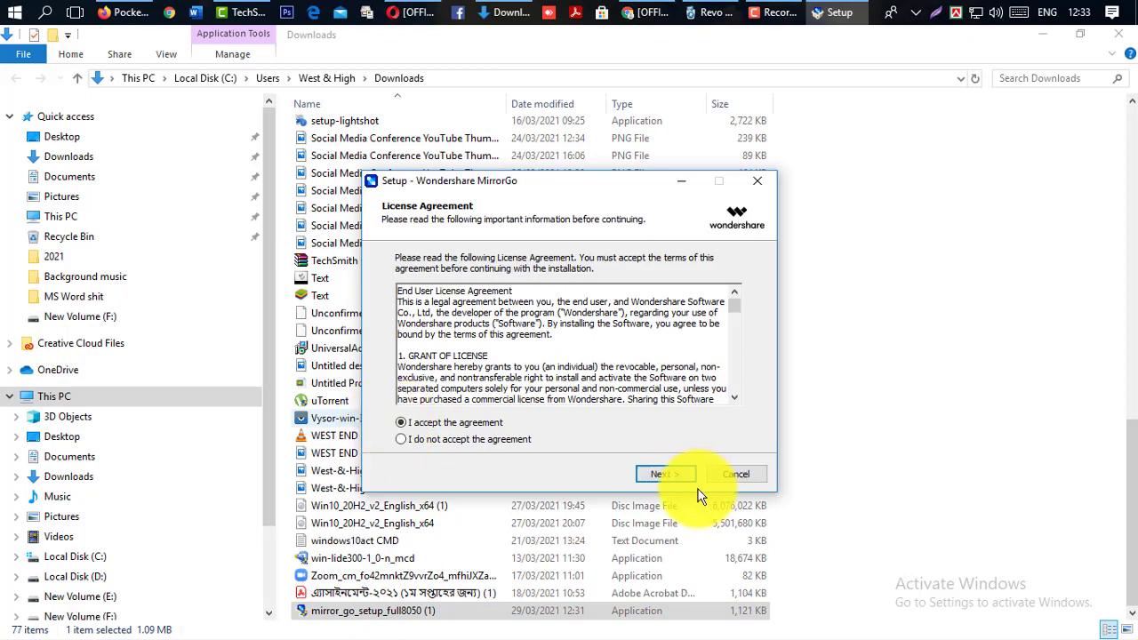
{"action": "left_click", "coordinate": [667, 477]}
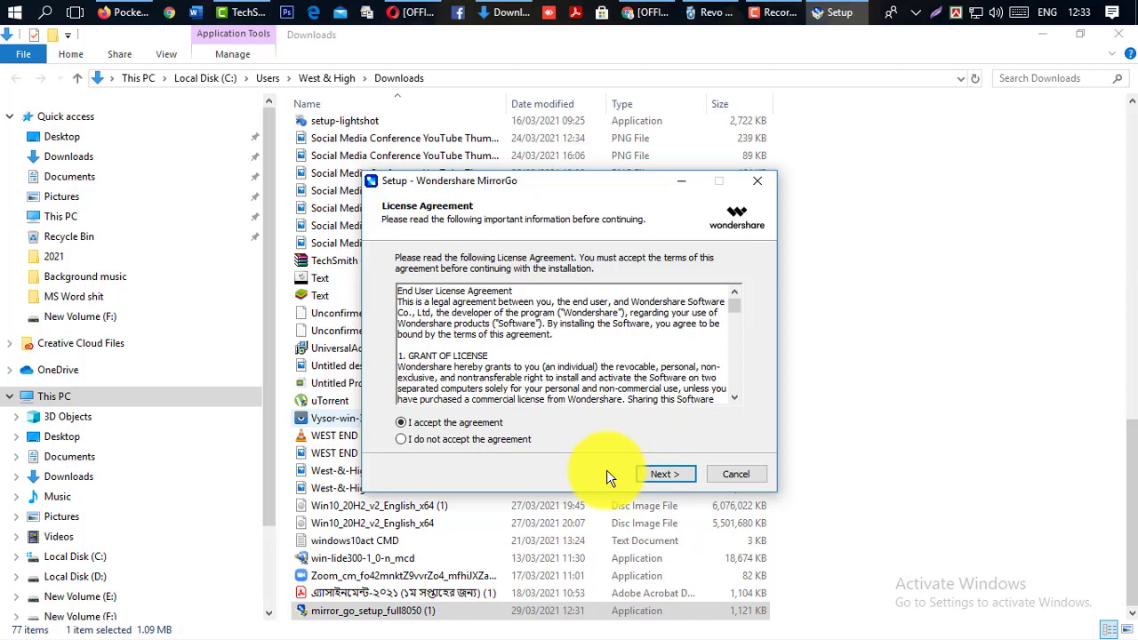
{"action": "left_click", "coordinate": [667, 477]}
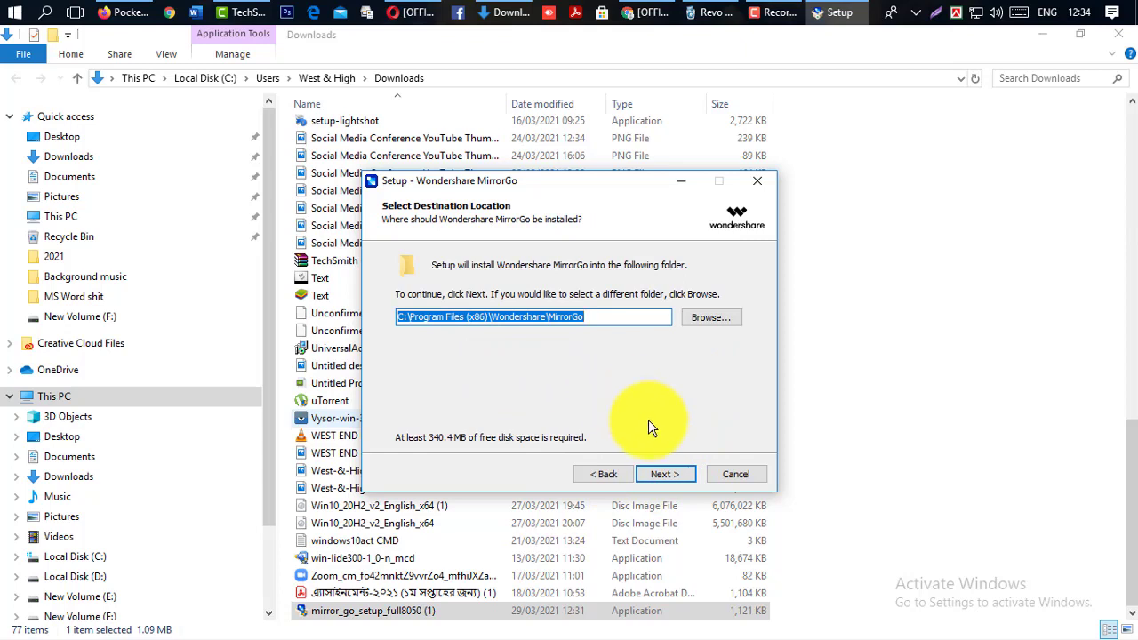
{"action": "left_click", "coordinate": [658, 474]}
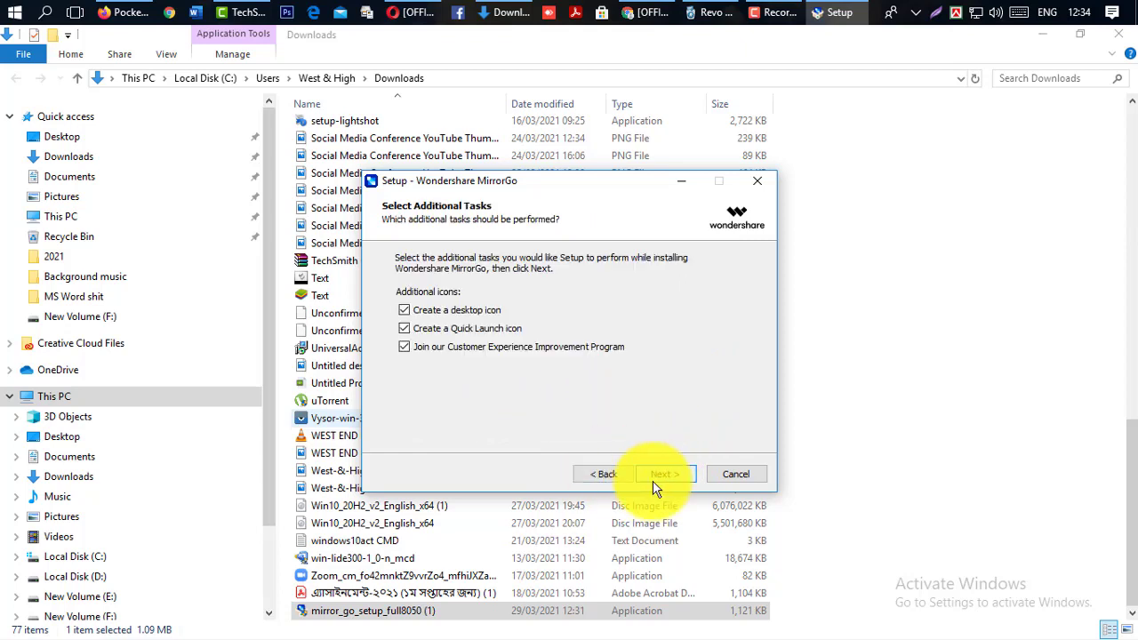
{"action": "left_click", "coordinate": [667, 476]}
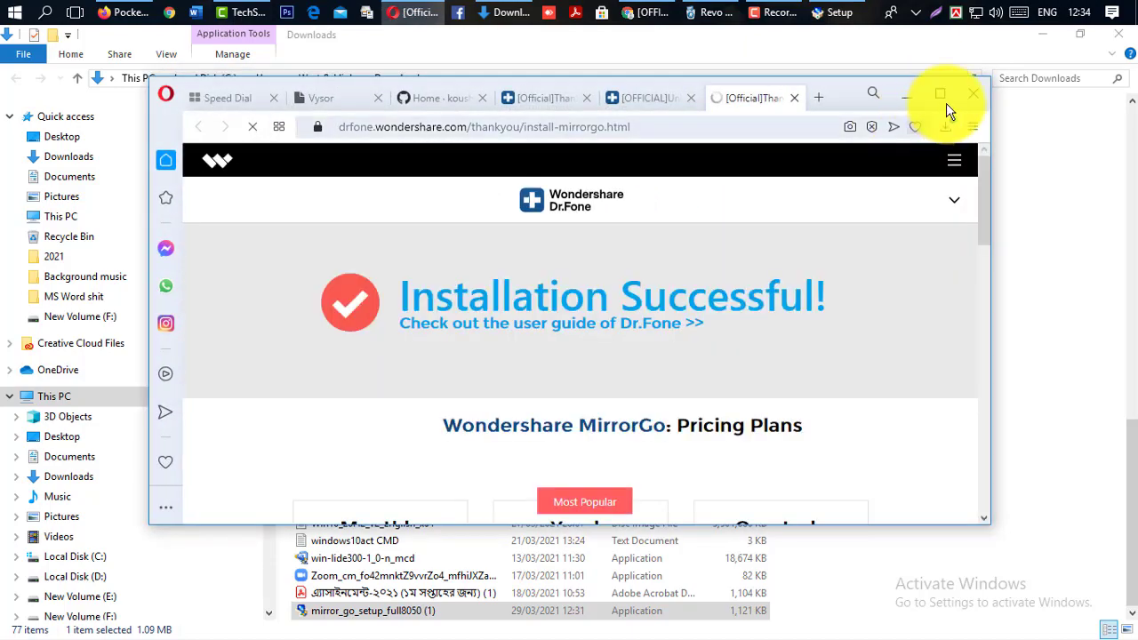
Look over the post-install web page, minimize the browser, and finish the setup wizard with Launch Wondershare MirrorGo enabled
{"action": "scroll", "coordinate": [478, 275], "scroll_direction": "down", "scroll_amount": 20}
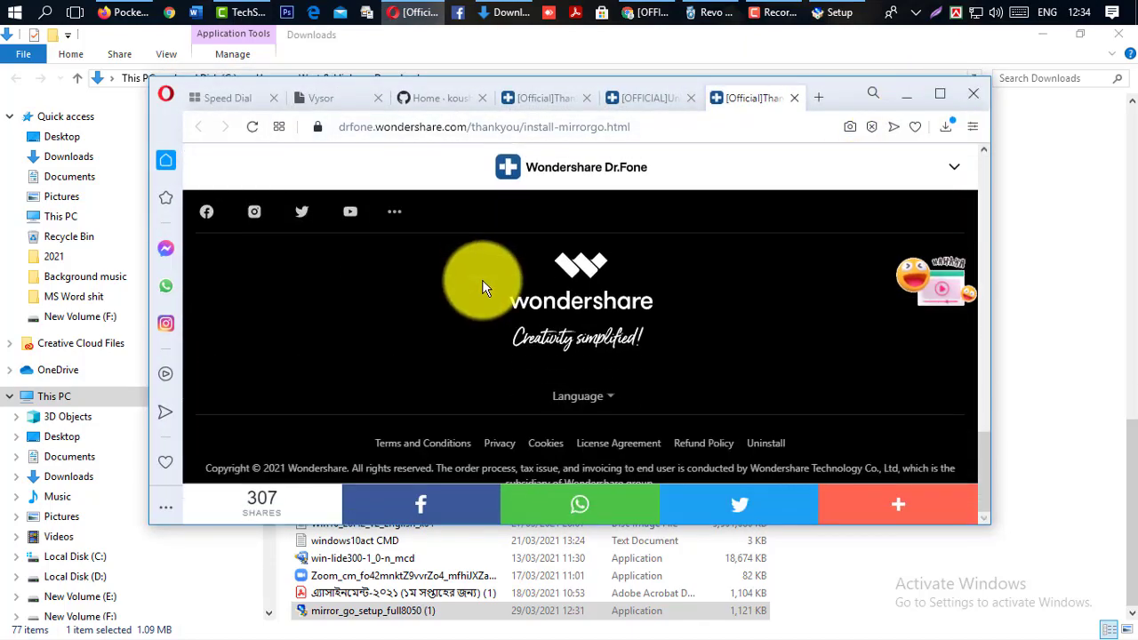
{"action": "scroll", "coordinate": [657, 237], "scroll_direction": "up", "scroll_amount": 20}
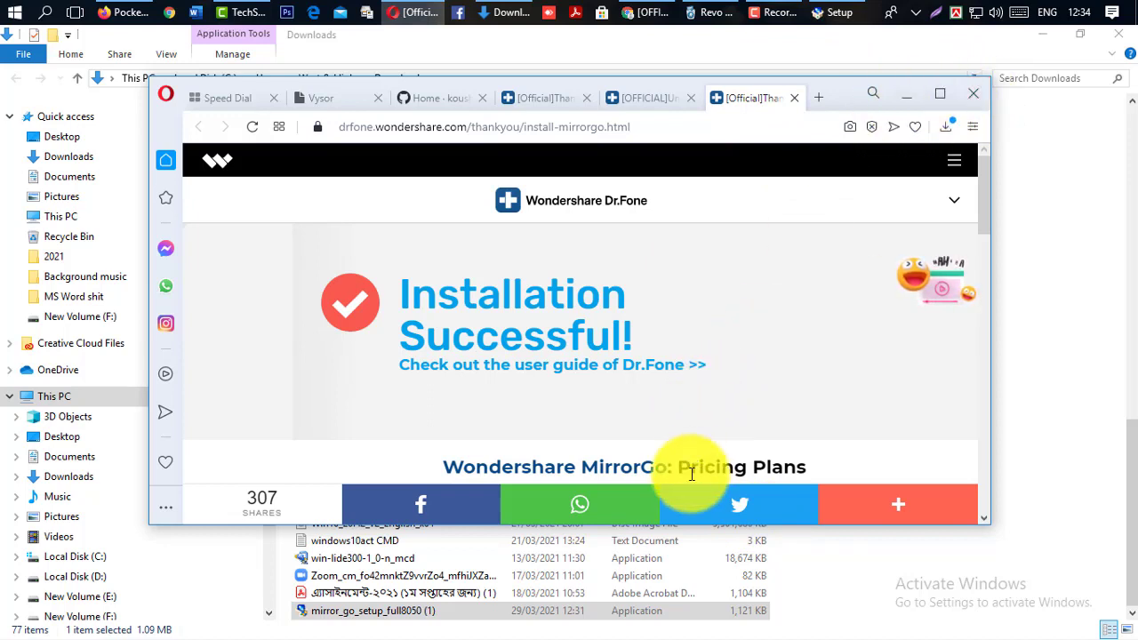
{"action": "left_click", "coordinate": [904, 94]}
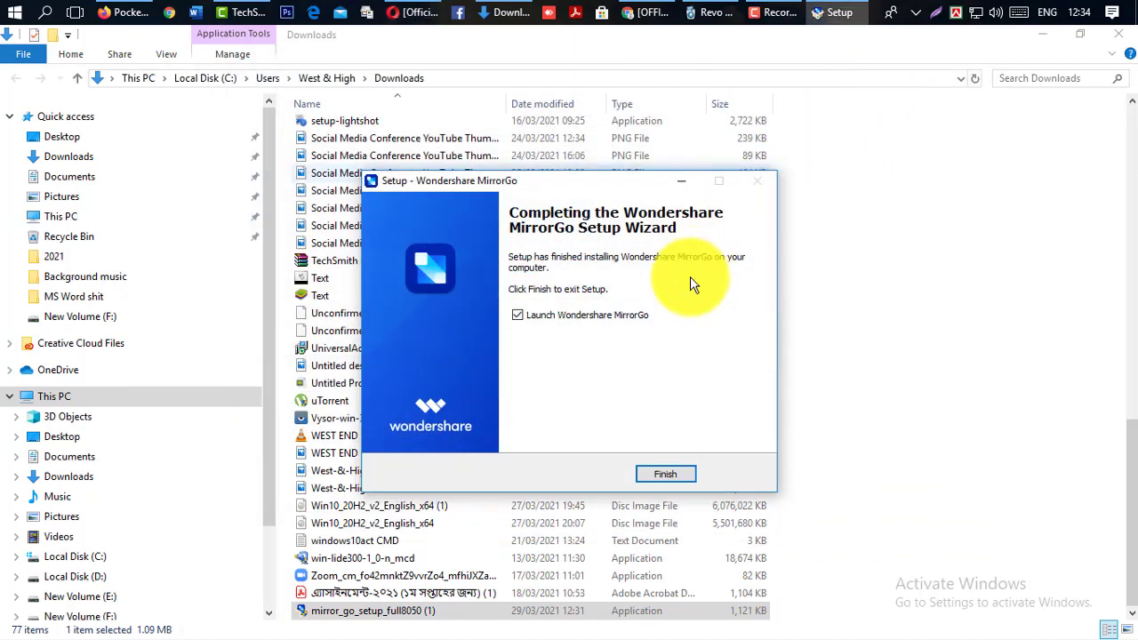
{"action": "left_click", "coordinate": [681, 474]}
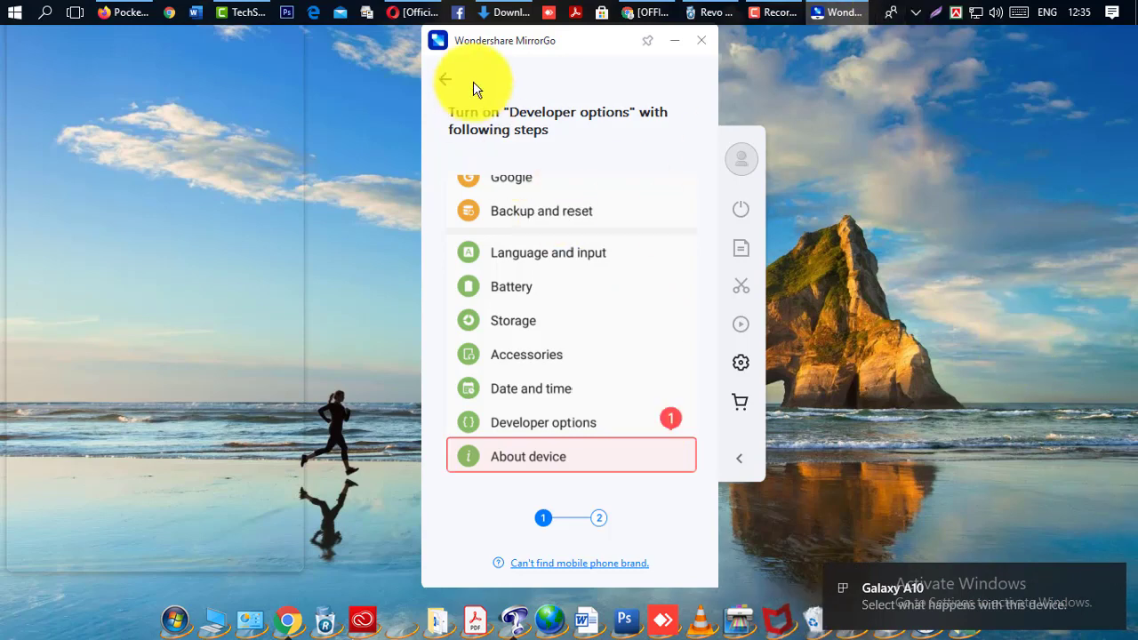
Review MirrorGo's instructions for enabling Developer options and USB debugging, and return to the Android connection screen
{"action": "left_click", "coordinate": [598, 520]}
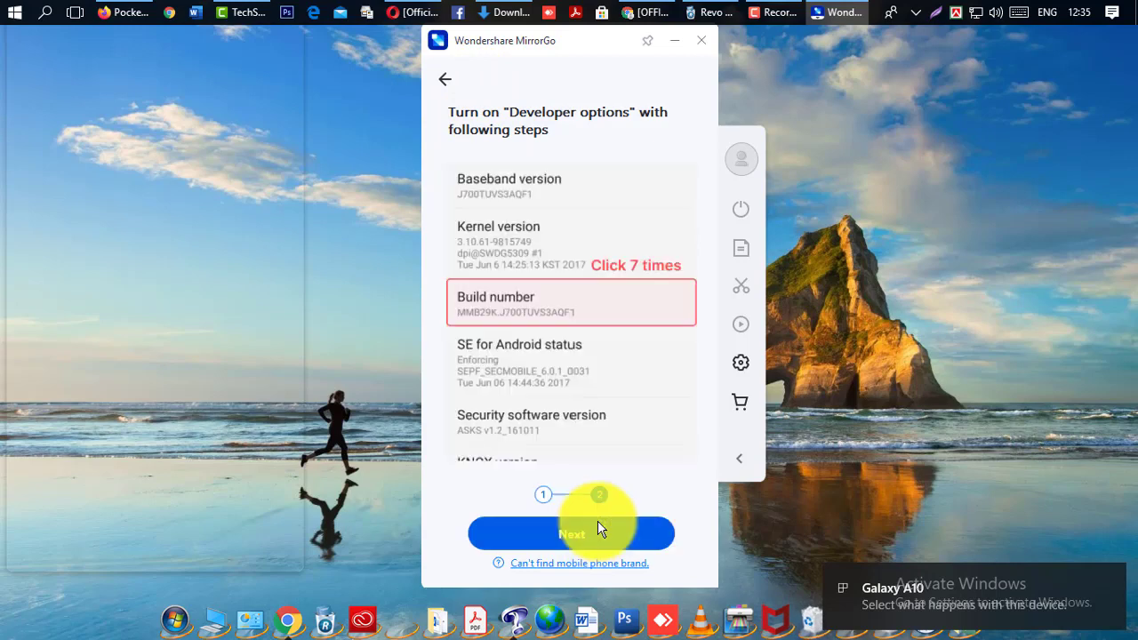
{"action": "left_click", "coordinate": [581, 536]}
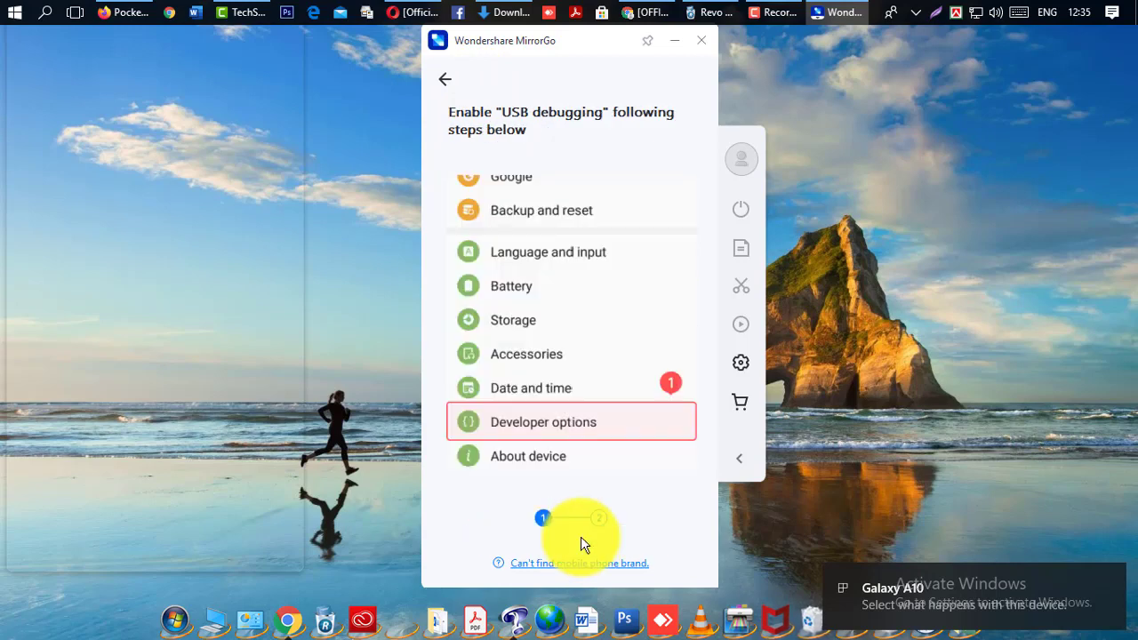
{"action": "left_click", "coordinate": [448, 88]}
{"action": "left_click", "coordinate": [446, 88]}
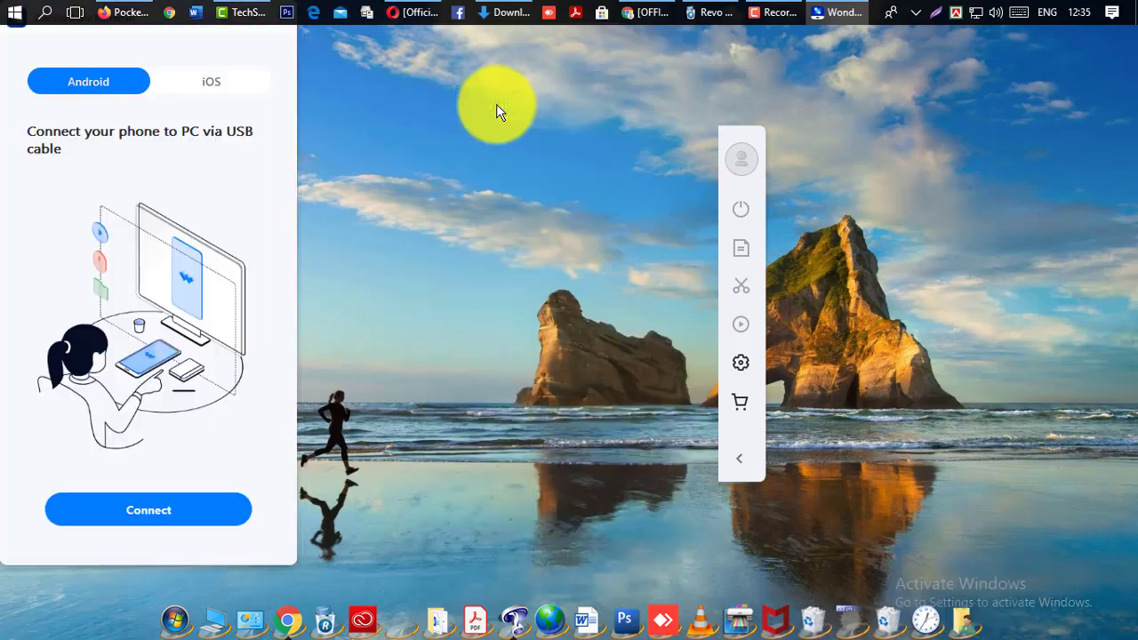
Connect MirrorGo to the Galaxy A10 by choosing it as the Android device
{"action": "left_click", "coordinate": [160, 509]}
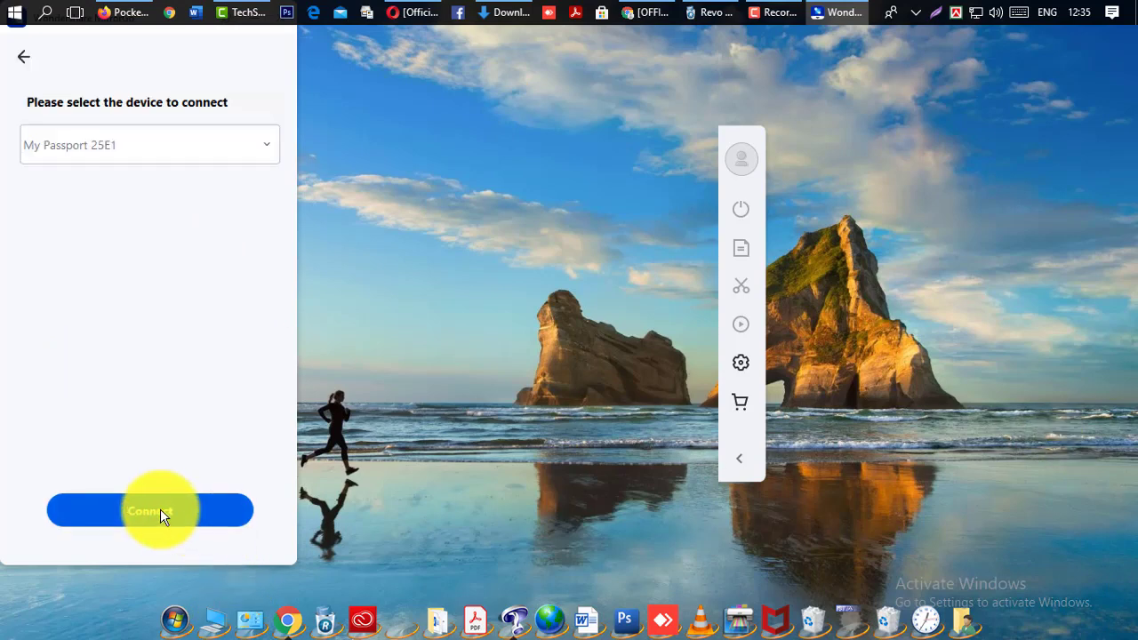
{"action": "left_click", "coordinate": [174, 155]}
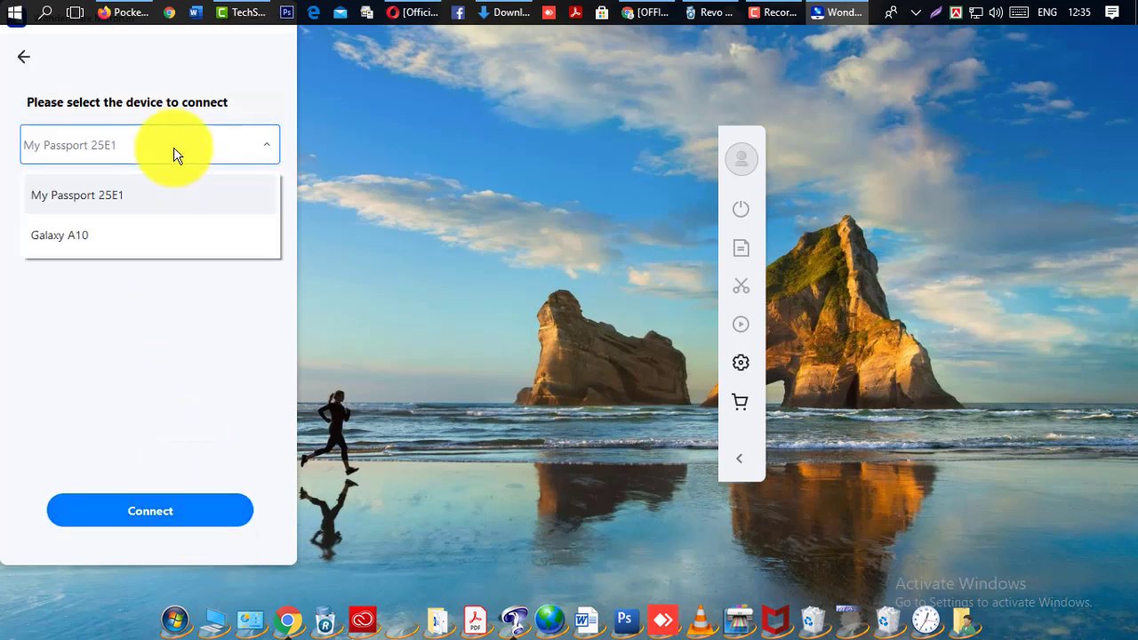
{"action": "left_click", "coordinate": [96, 246]}
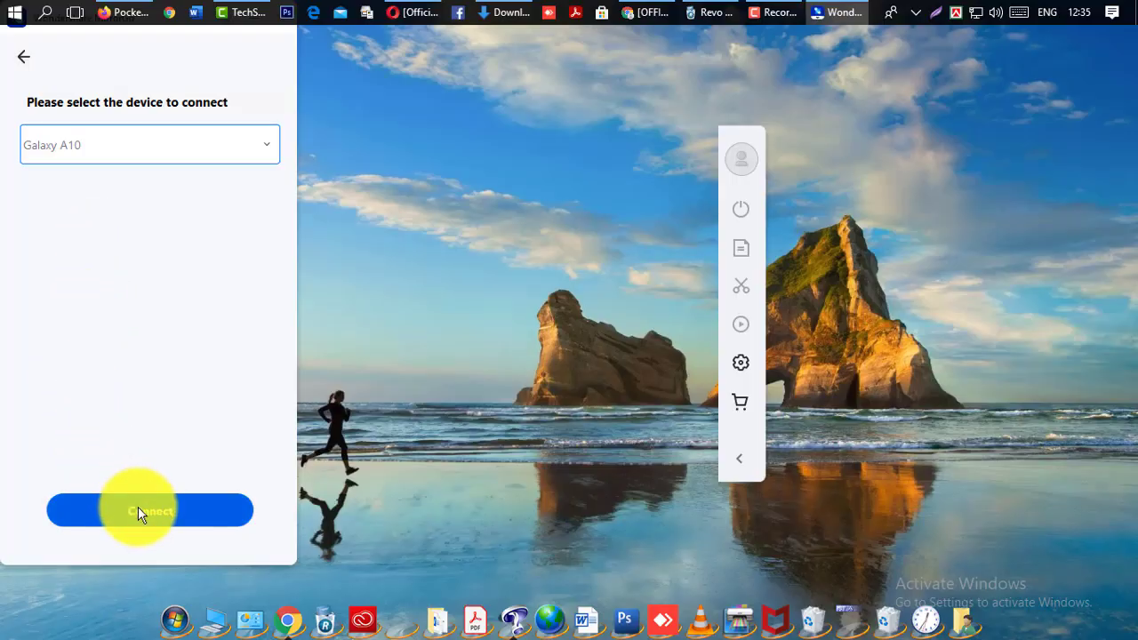
{"action": "left_click", "coordinate": [139, 507]}
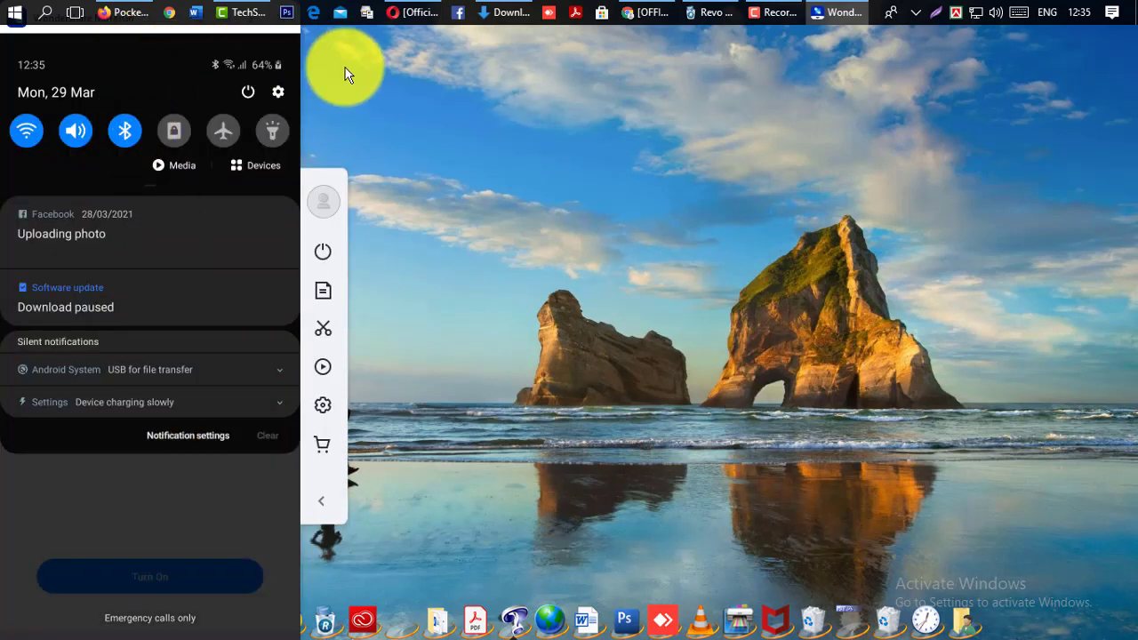
Turn on MirrorGo's requested notification permission on the mirrored phone and close the phone's notification shade
{"action": "left_click", "coordinate": [100, 555]}
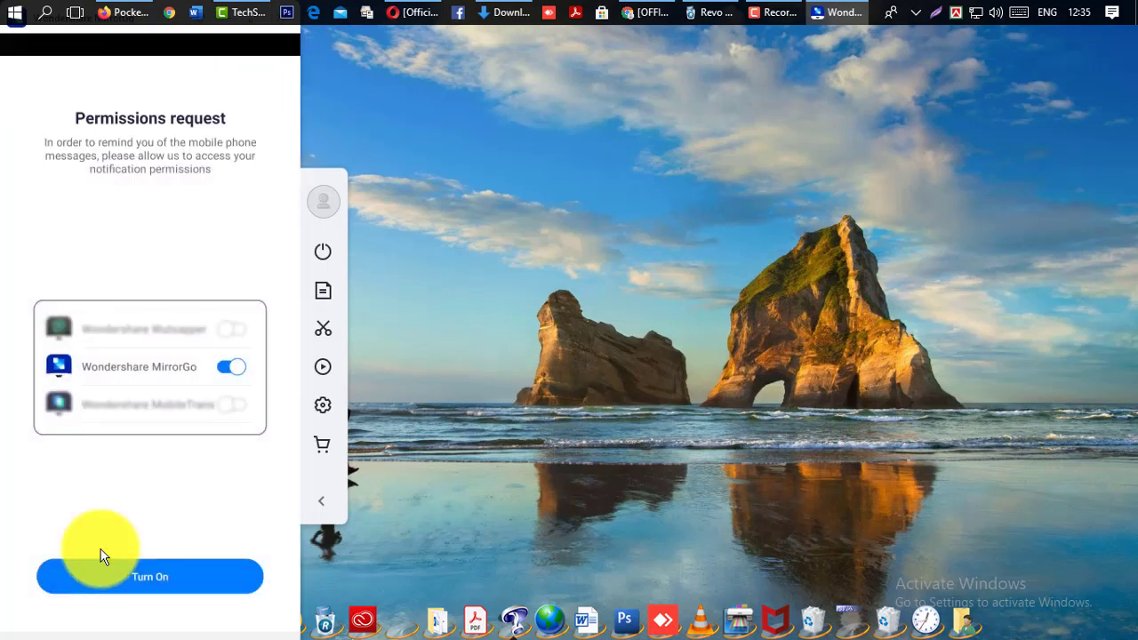
{"action": "left_click", "coordinate": [101, 555]}
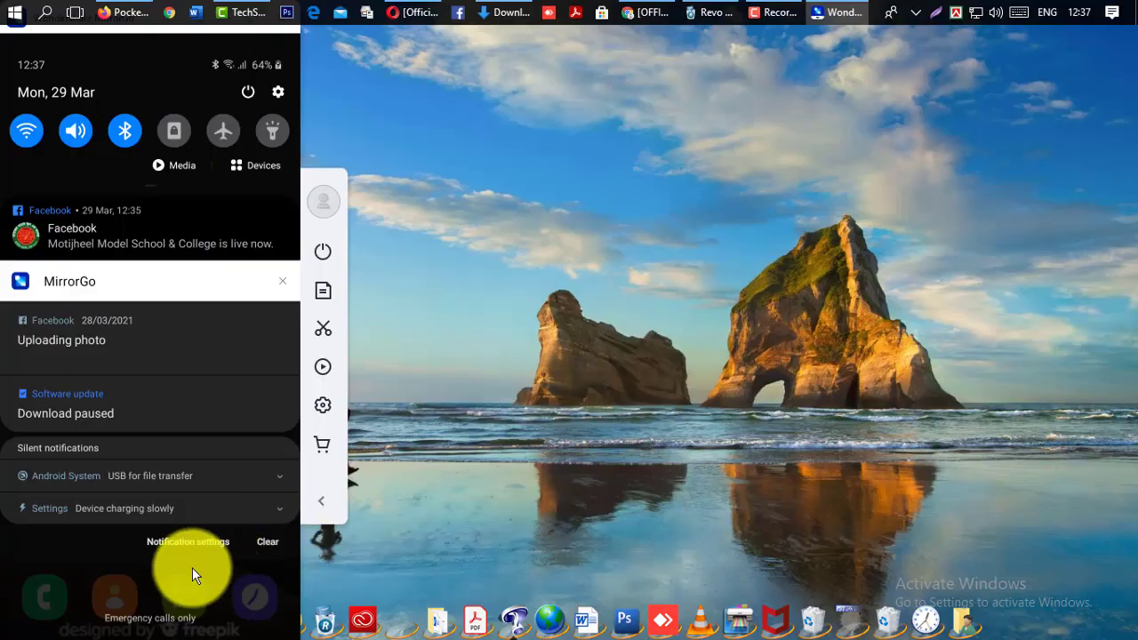
{"action": "left_click_drag", "start_coordinate": [180, 554], "coordinate": [143, 346]}
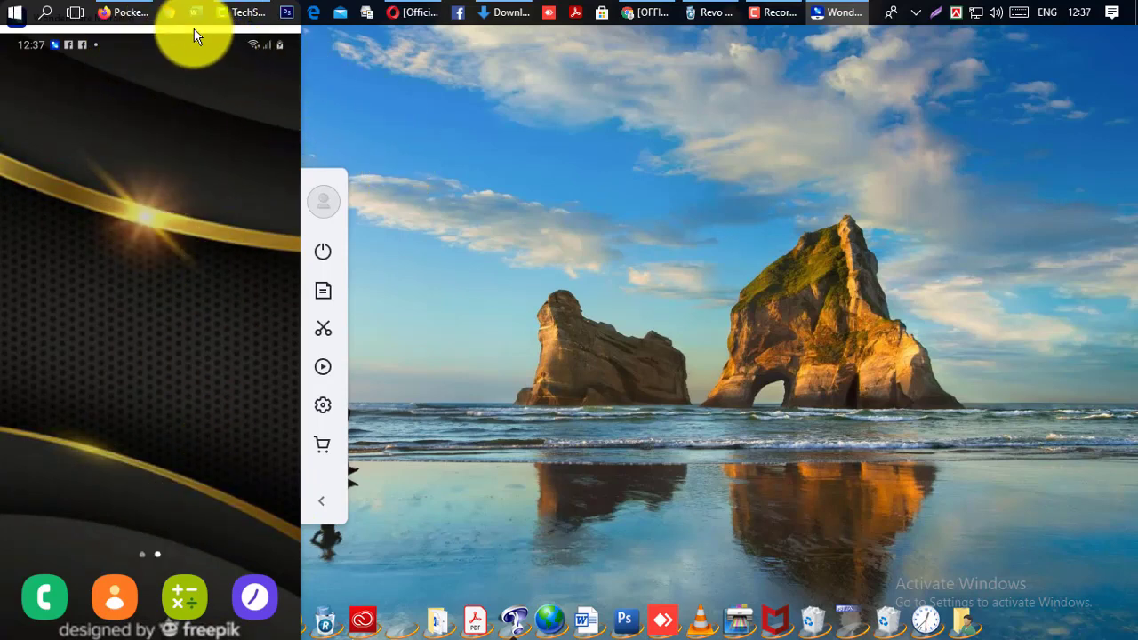
Move the MirrorGo phone window from the desktop's edge to the middle of the screen
{"action": "mouse_move", "coordinate": [194, 29]}
{"action": "left_mouse_down"}
{"action": "mouse_move", "coordinate": [710, 103]}
{"action": "mouse_move", "coordinate": [721, 47]}
{"action": "mouse_move", "coordinate": [676, 32]}
{"action": "left_mouse_up"}
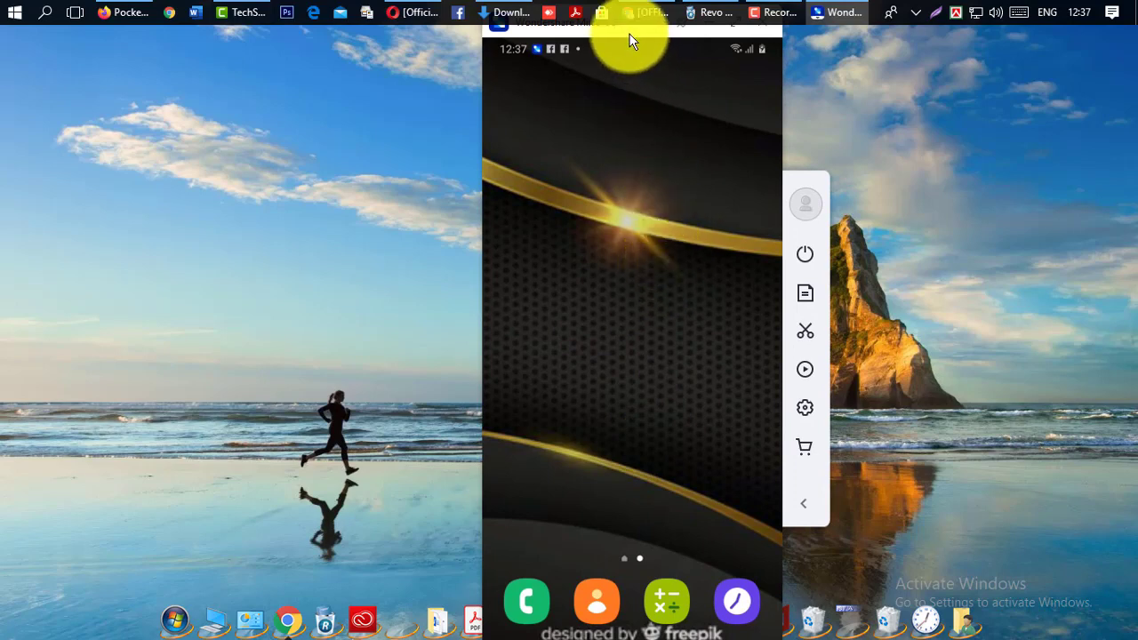
{"action": "mouse_move", "coordinate": [630, 36]}
{"action": "left_mouse_down"}
{"action": "mouse_move", "coordinate": [627, 8]}
{"action": "mouse_move", "coordinate": [636, 30]}
{"action": "left_mouse_up"}
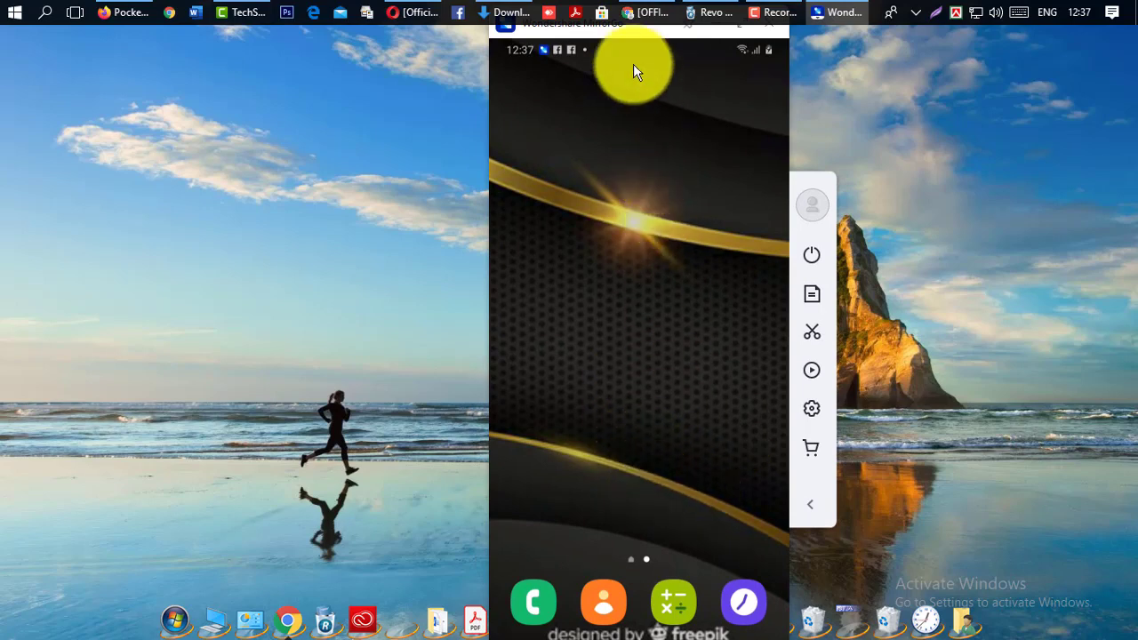
{"action": "left_click_drag", "start_coordinate": [617, 33], "coordinate": [615, 70]}
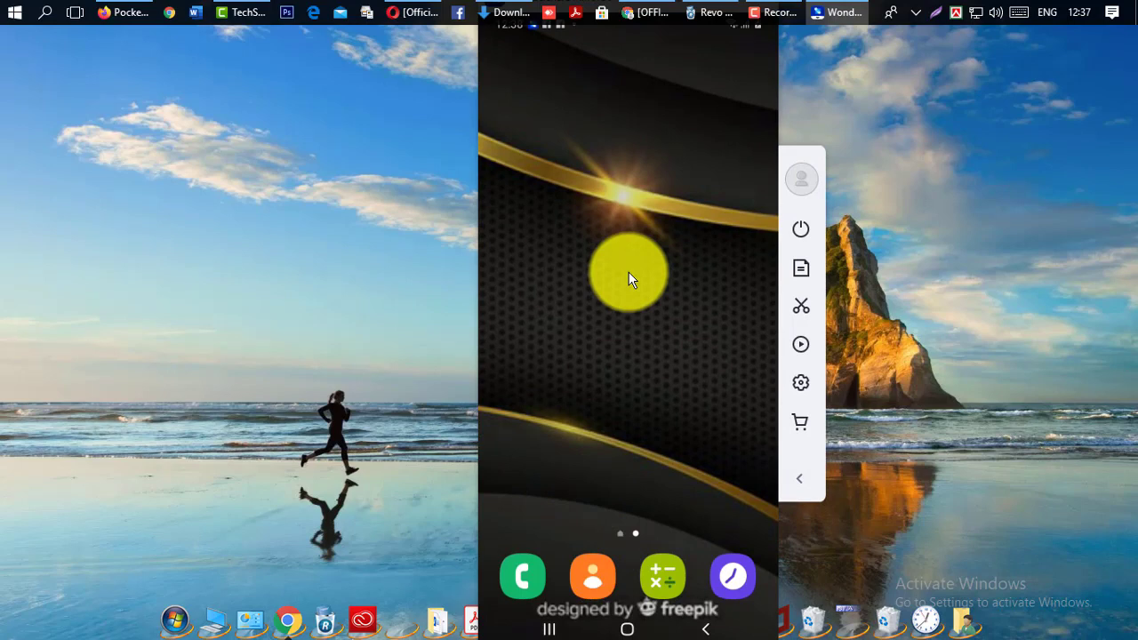
Browse the Google Play app recommendations and the YouTube results for "new game" on the mirrored phone
{"action": "scroll", "coordinate": [628, 273], "scroll_direction": "down", "scroll_amount": 2}
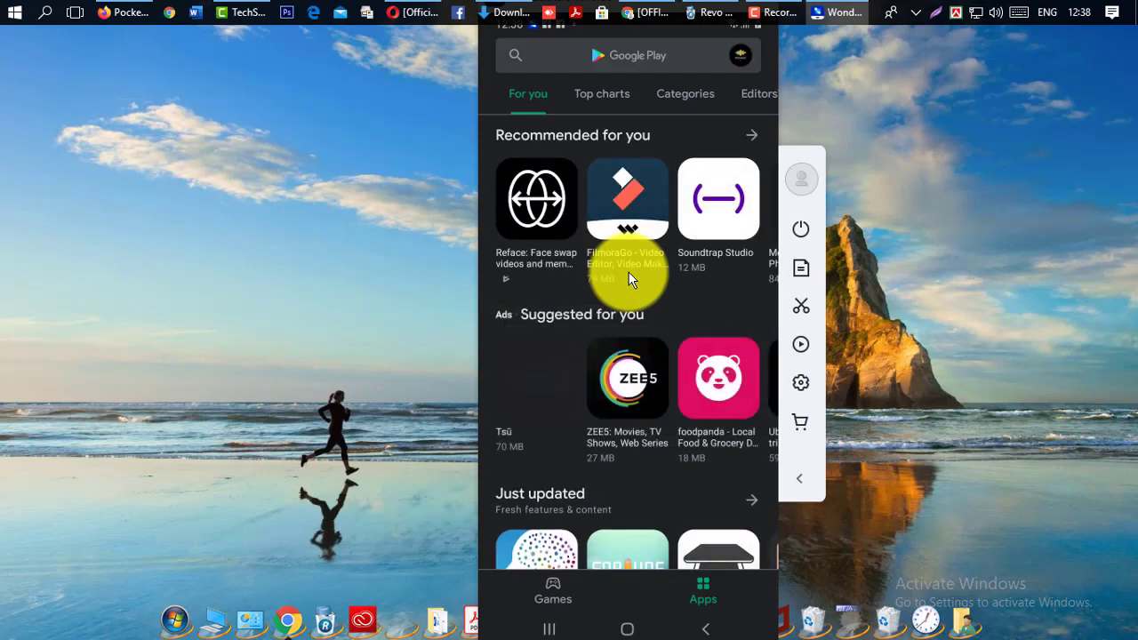
{"action": "scroll", "coordinate": [629, 277], "scroll_direction": "down", "scroll_amount": 3}
{"action": "scroll", "coordinate": [629, 277], "scroll_direction": "down", "scroll_amount": 7}
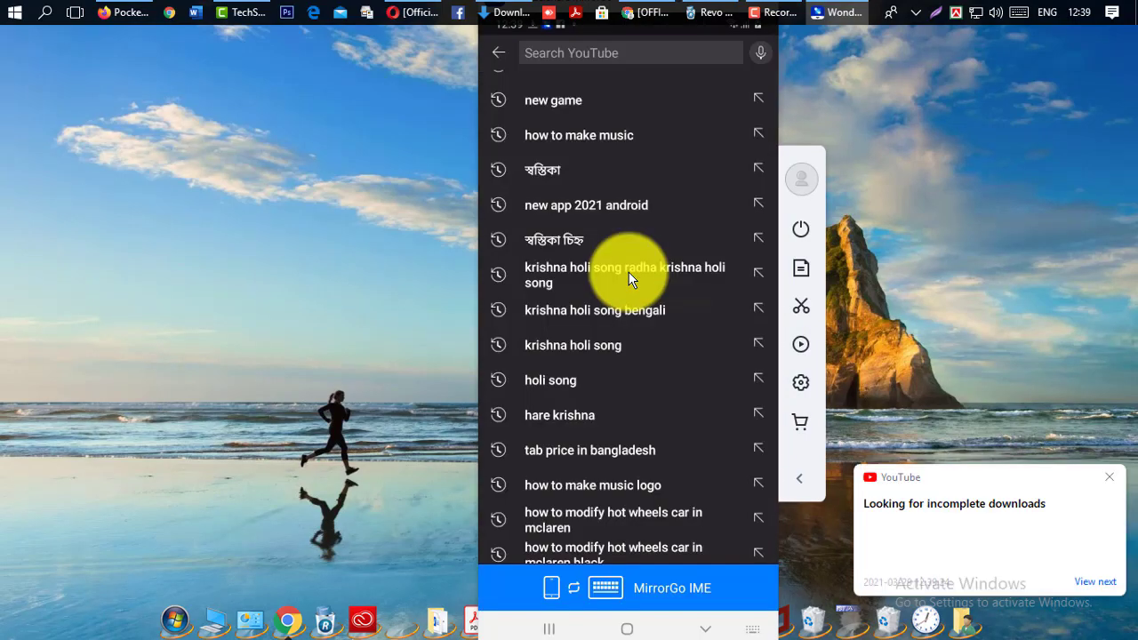
{"action": "scroll", "coordinate": [629, 278], "scroll_direction": "down", "scroll_amount": 1}
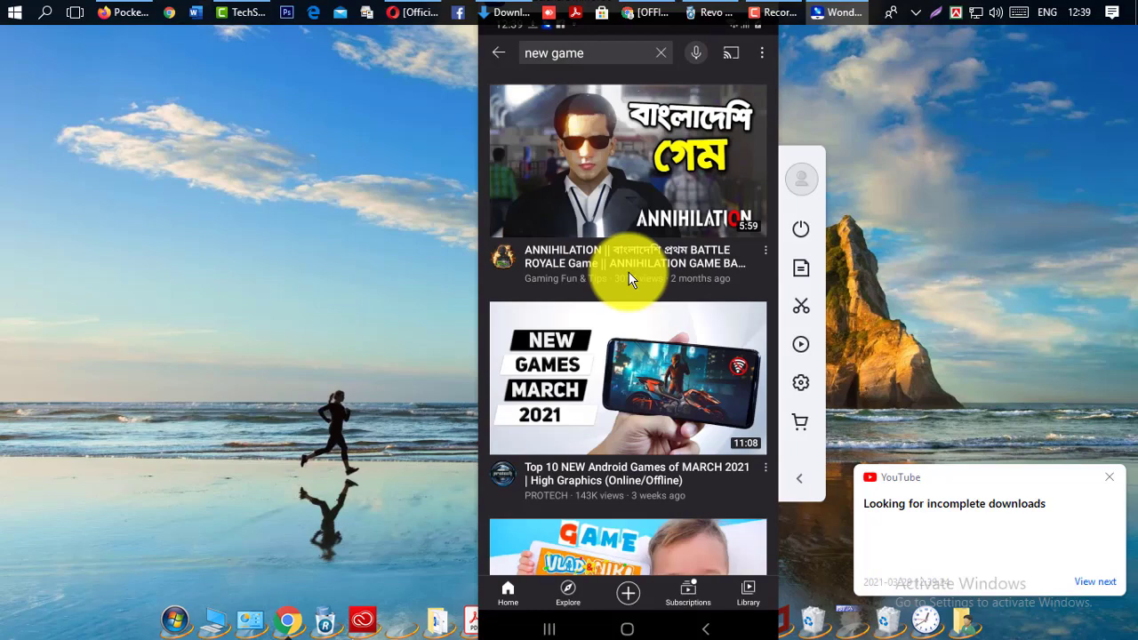
{"action": "scroll", "coordinate": [629, 278], "scroll_direction": "down", "scroll_amount": 5}
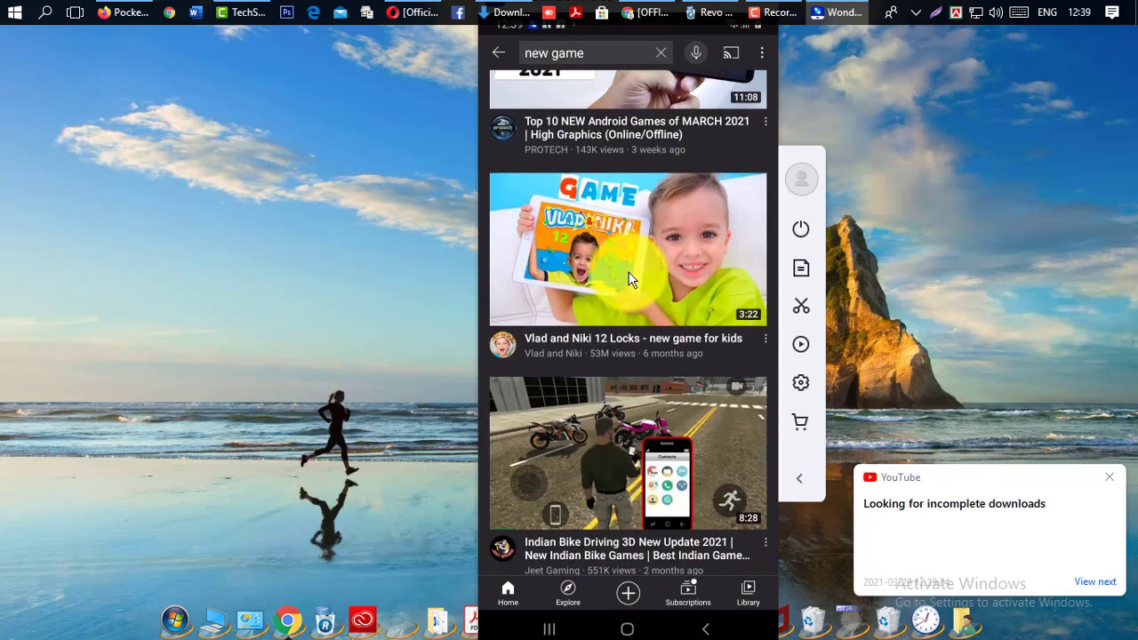
{"action": "scroll", "coordinate": [628, 279], "scroll_direction": "down", "scroll_amount": 10}
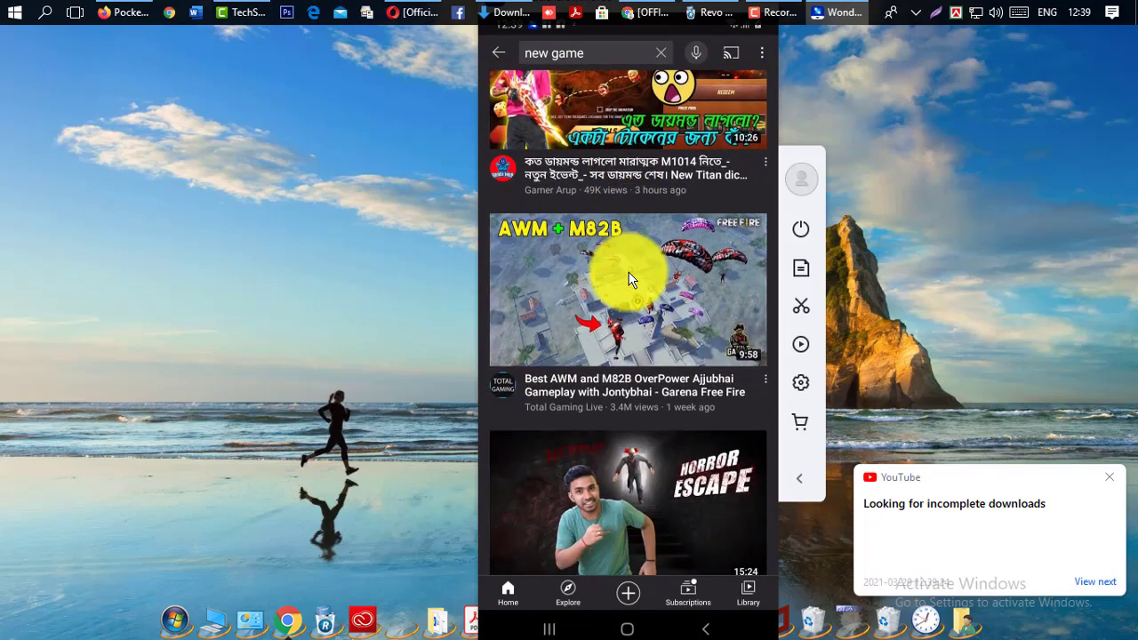
{"action": "scroll", "coordinate": [629, 279], "scroll_direction": "down", "scroll_amount": 8}
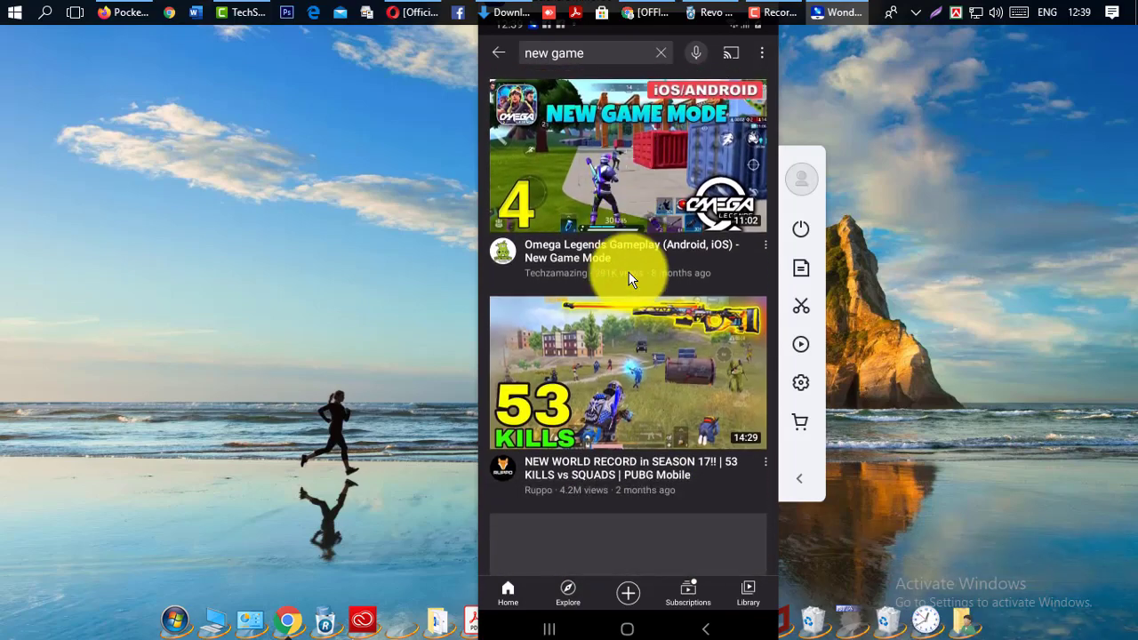
{"action": "scroll", "coordinate": [628, 278], "scroll_direction": "down", "scroll_amount": 8}
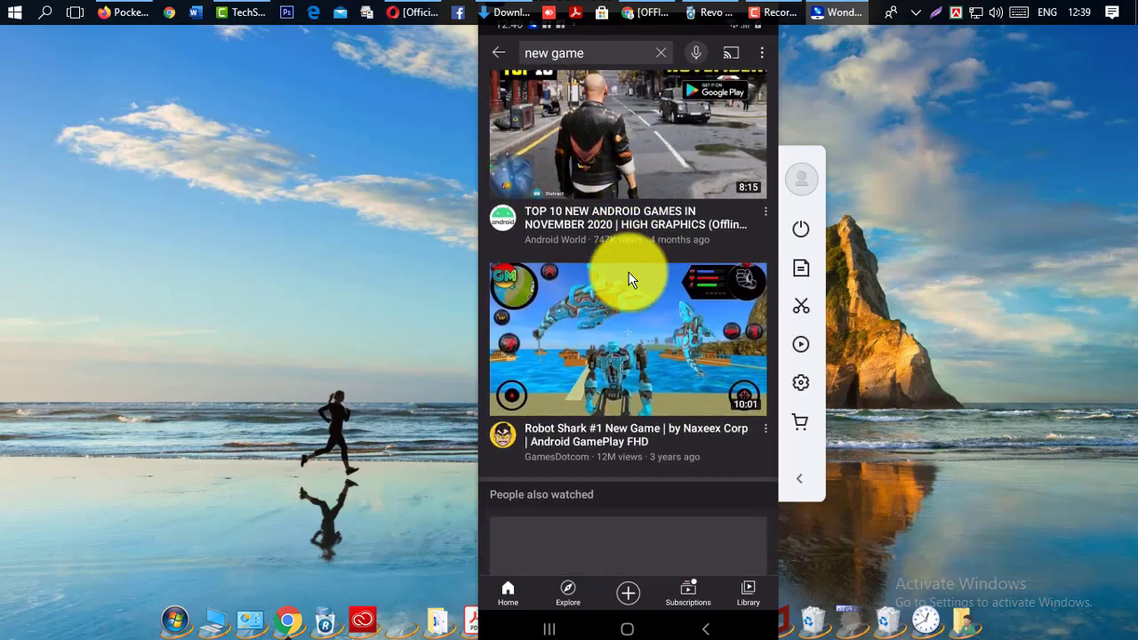
{"action": "scroll", "coordinate": [629, 279], "scroll_direction": "down", "scroll_amount": 4}
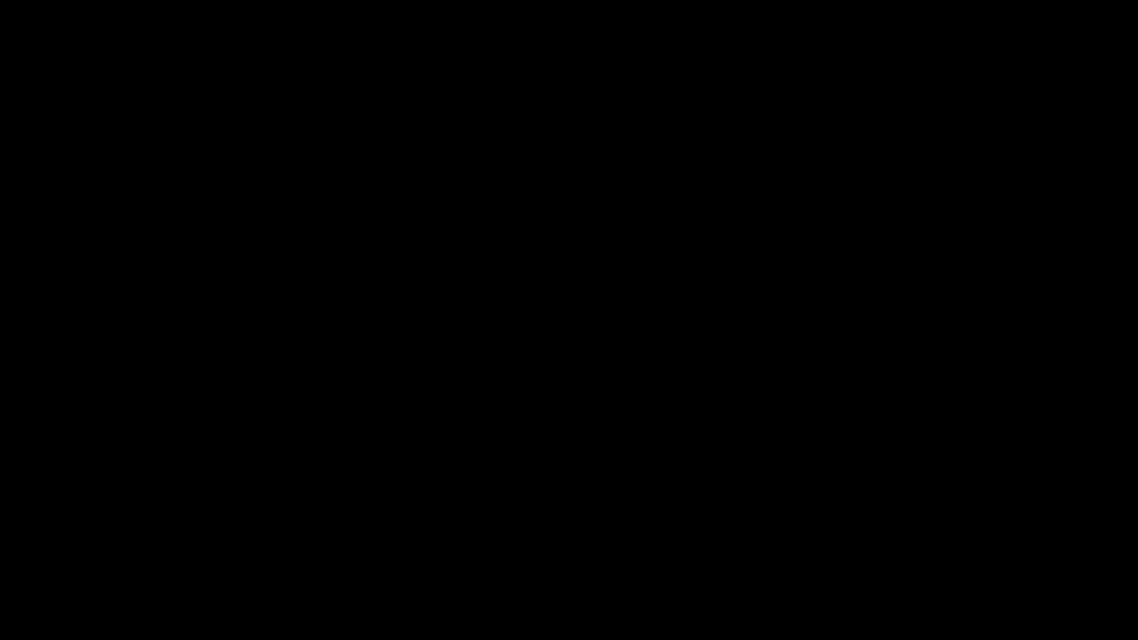